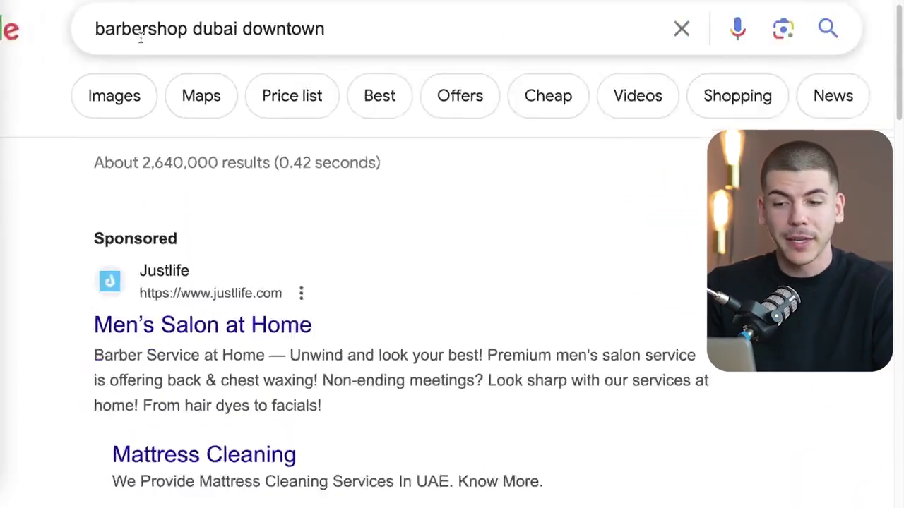
Scroll to the downtown Dubai barbershop map listings, then open the Leads Sniper Google Maps scraper page
scroll(141, 214, down, 7)
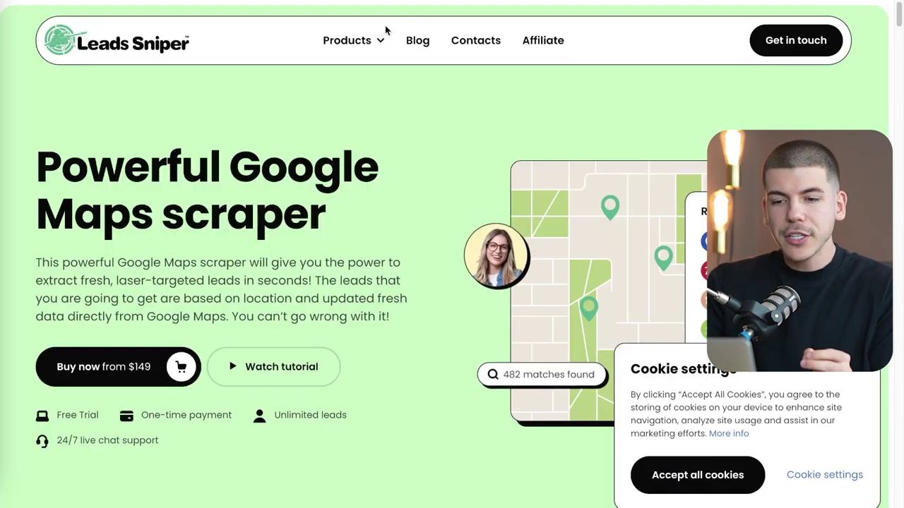
click(374, 30)
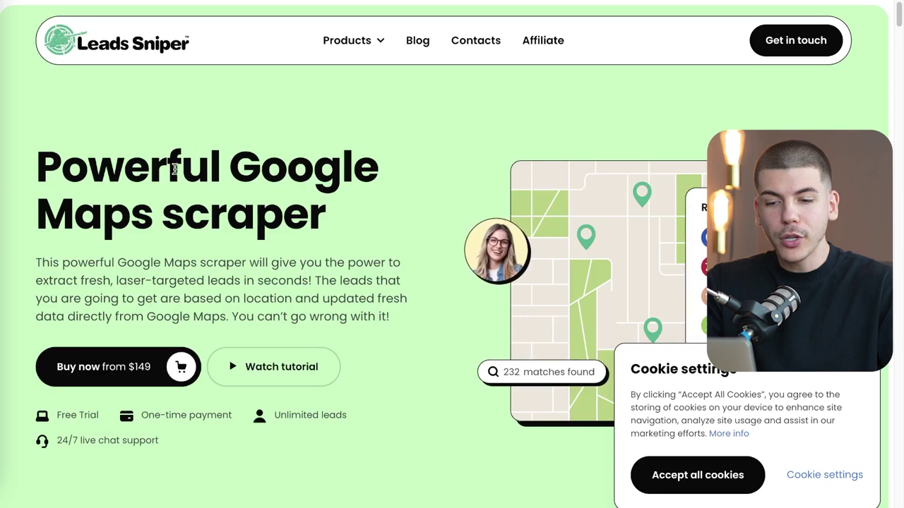
Browse the Leads Sniper scraper page, highlighting the Google headline and scrolling through its Features section
drag(240, 170, 363, 229)
click(363, 229)
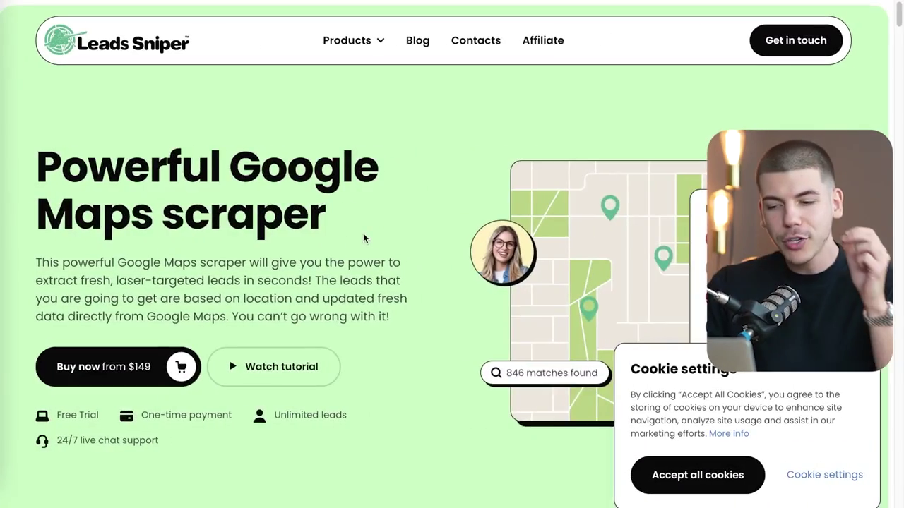
scroll(363, 233, down, 10)
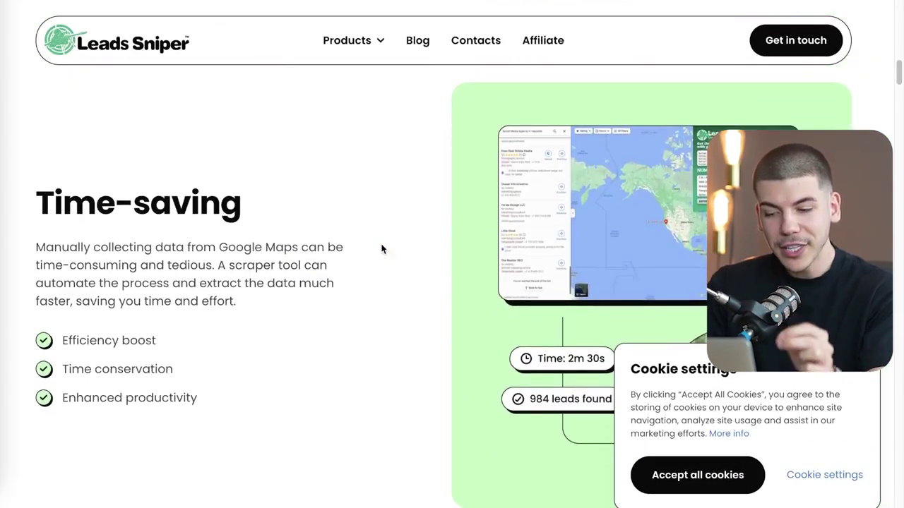
scroll(382, 249, down, 2)
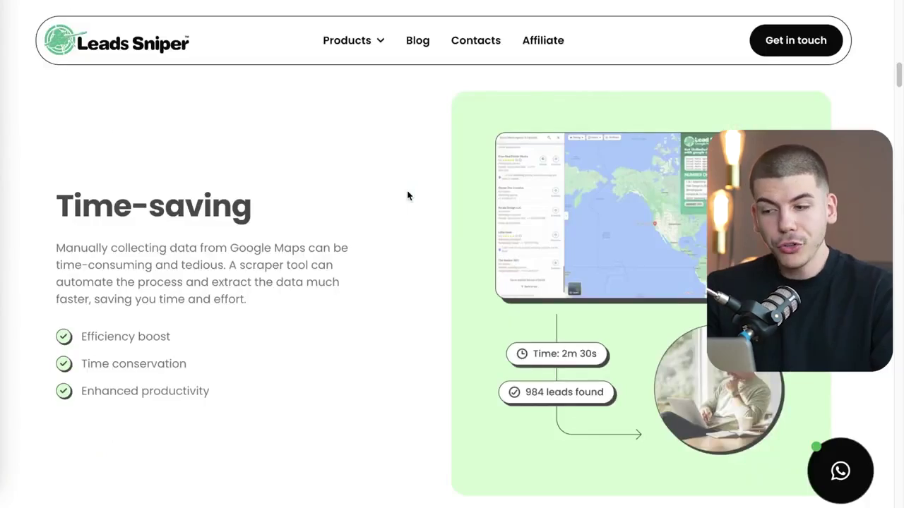
scroll(408, 196, up, 2)
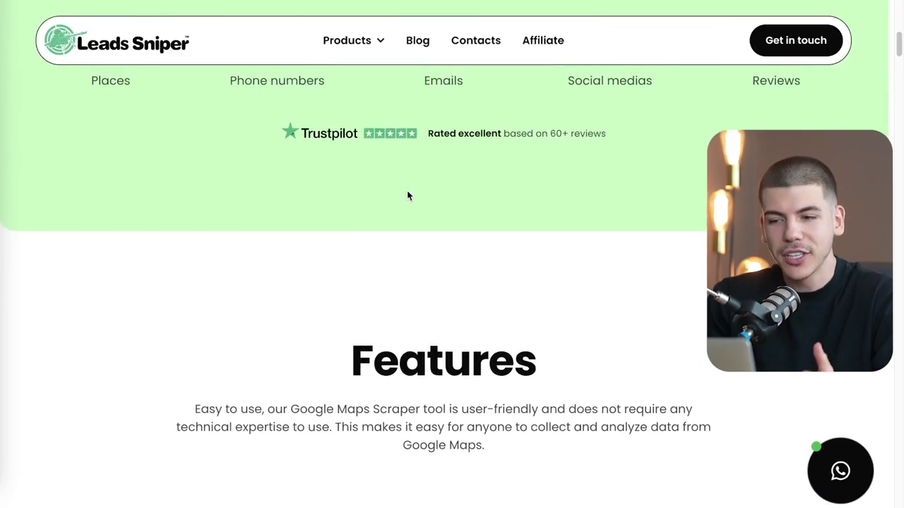
scroll(407, 195, up, 5)
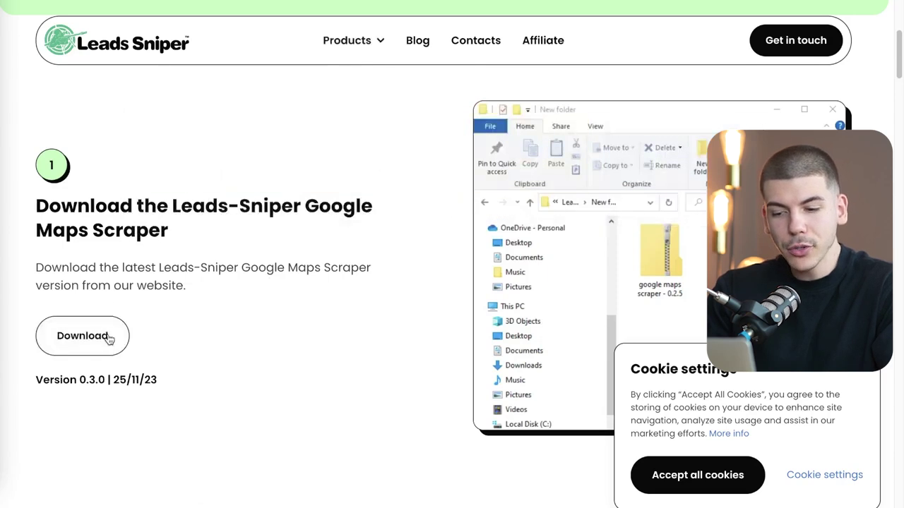
Follow the installation guide and turn on Developer mode in Chrome's extensions page
scroll(204, 331, down, 2)
scroll(203, 333, down, 5)
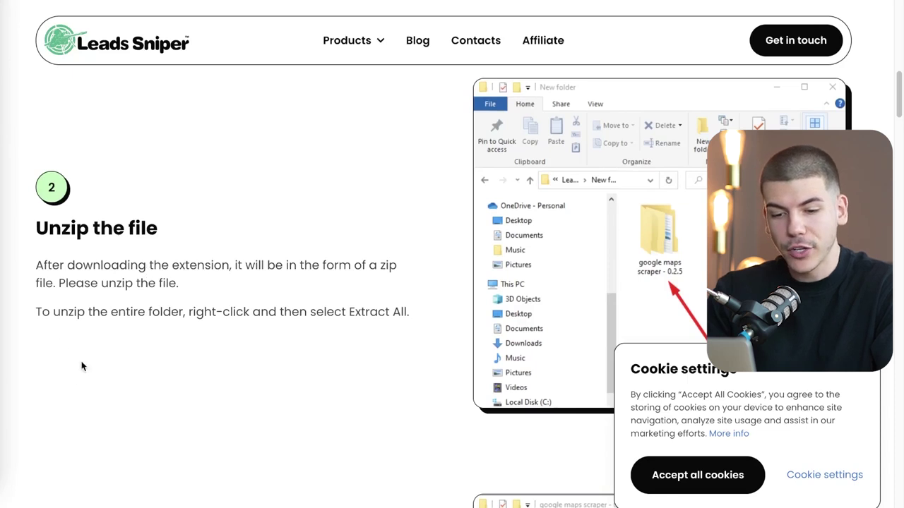
scroll(67, 221, down, 6)
scroll(395, 237, up, 2)
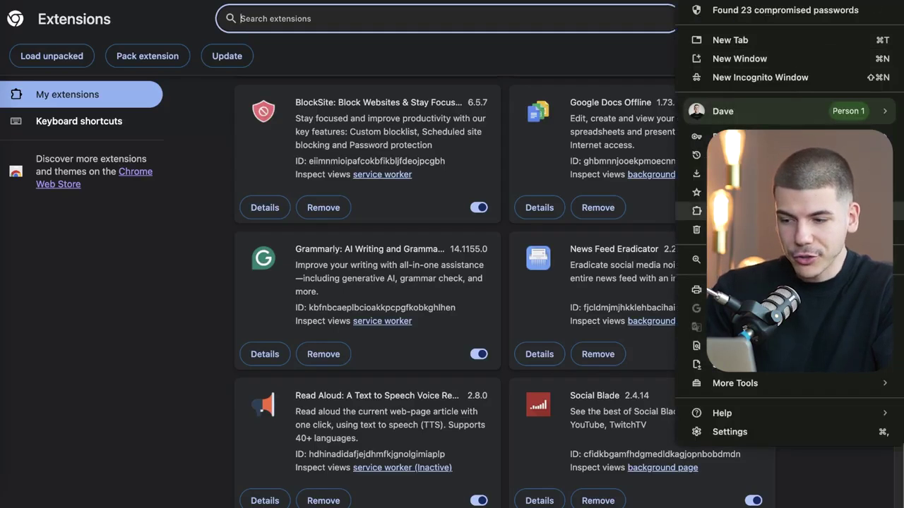
mouse_move(699, 211)
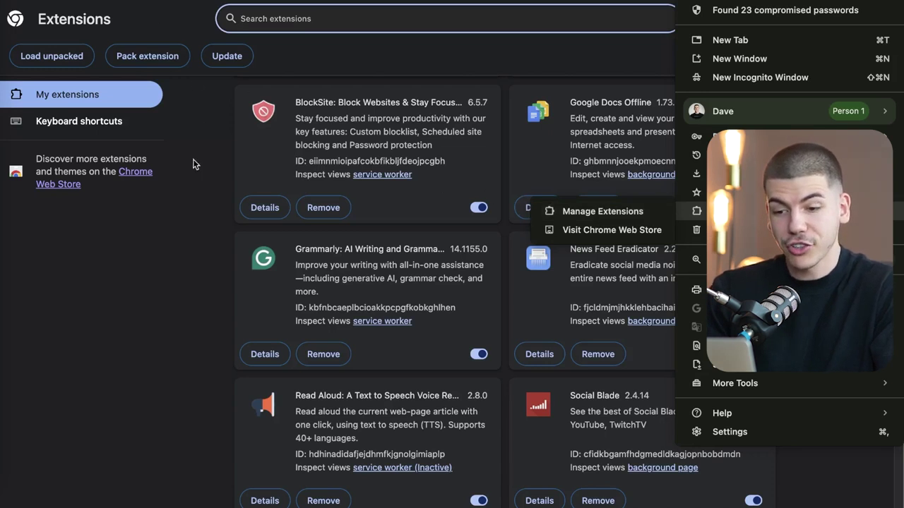
click(224, 230)
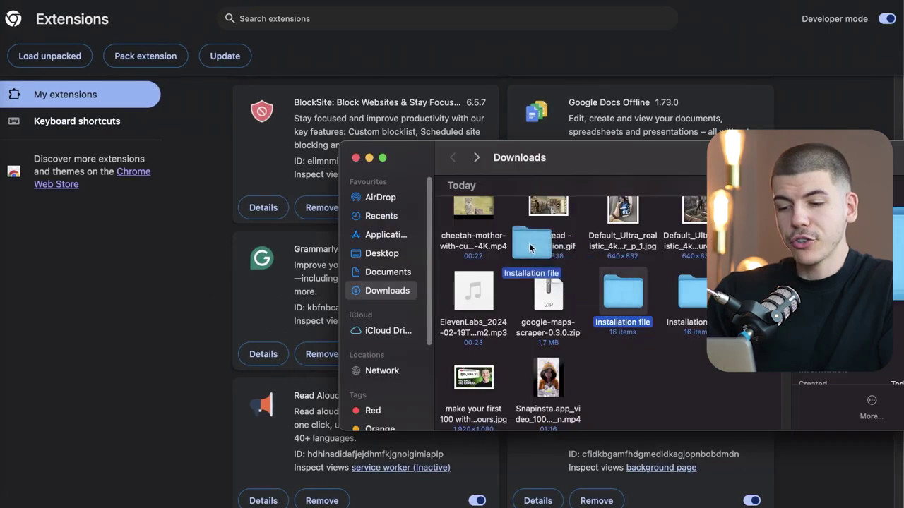
Load the unzipped Leads Sniper folder as an unpacked extension and pin it to the toolbar
drag(531, 226, 299, 231)
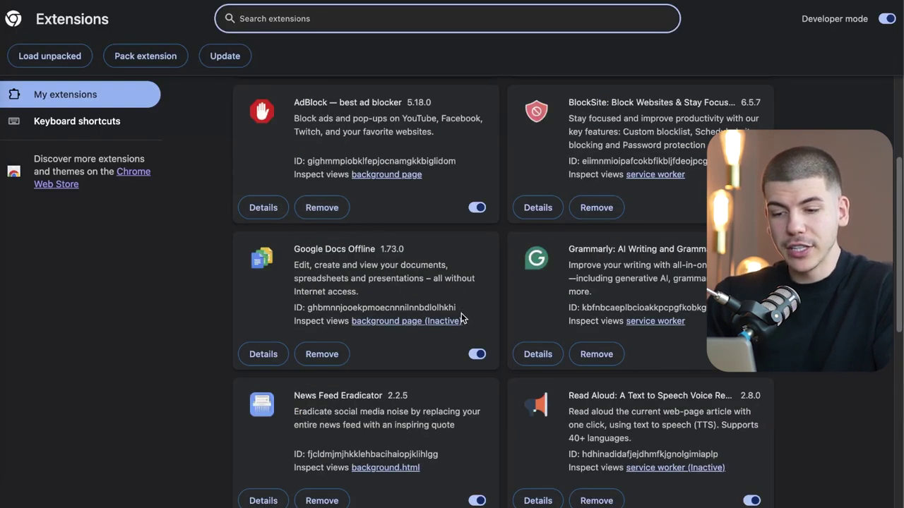
scroll(461, 319, down, 1)
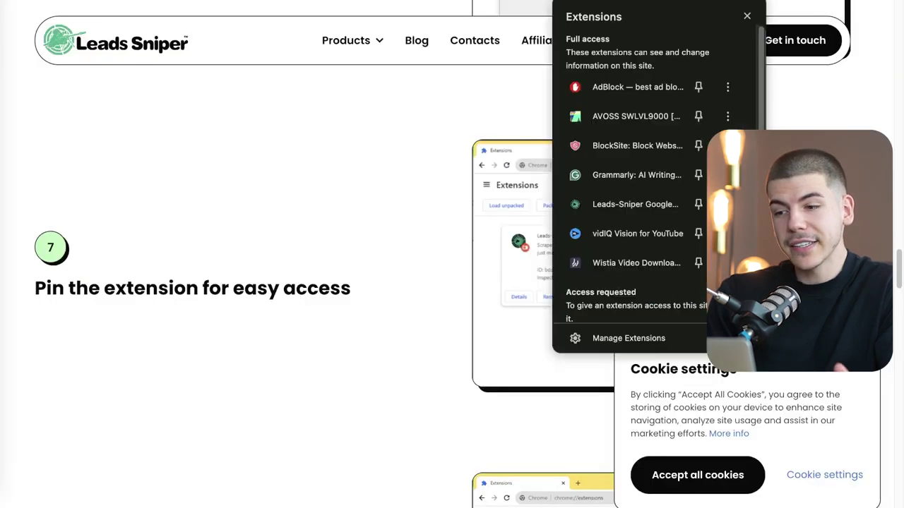
scroll(639, 160, down, 3)
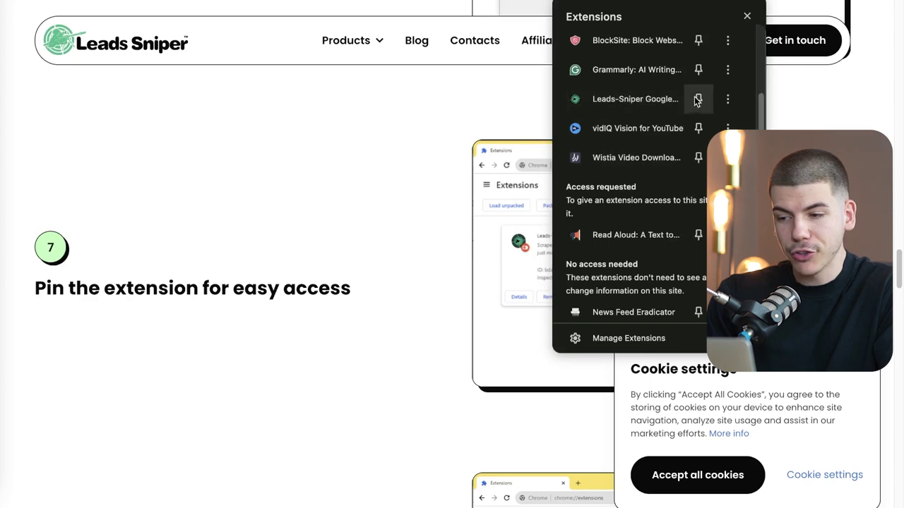
click(350, 202)
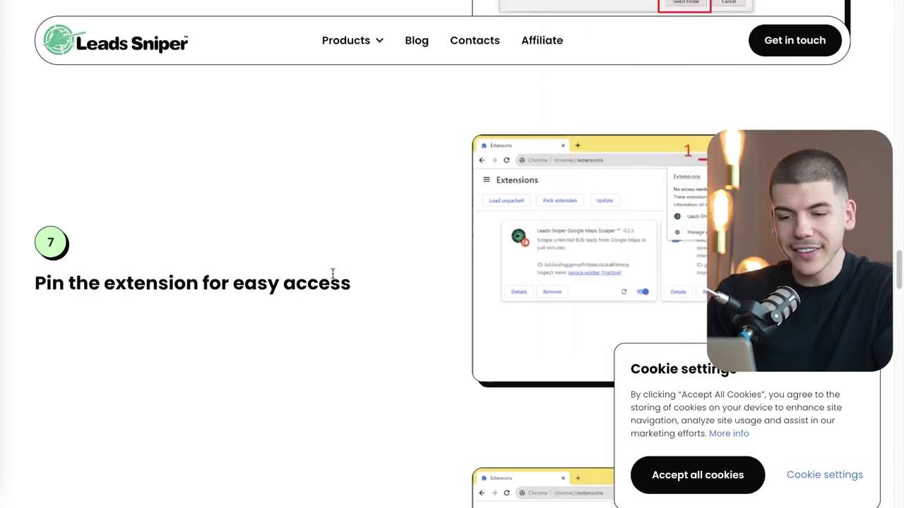
scroll(332, 278, down, 3)
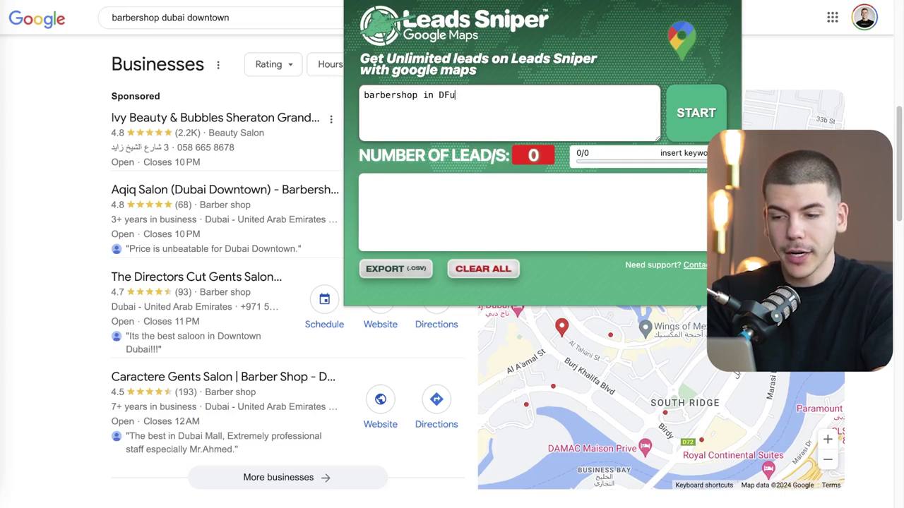
Scrape leads for 'barbershop in Dubai' and bring up export options for the 40 results
click(695, 113)
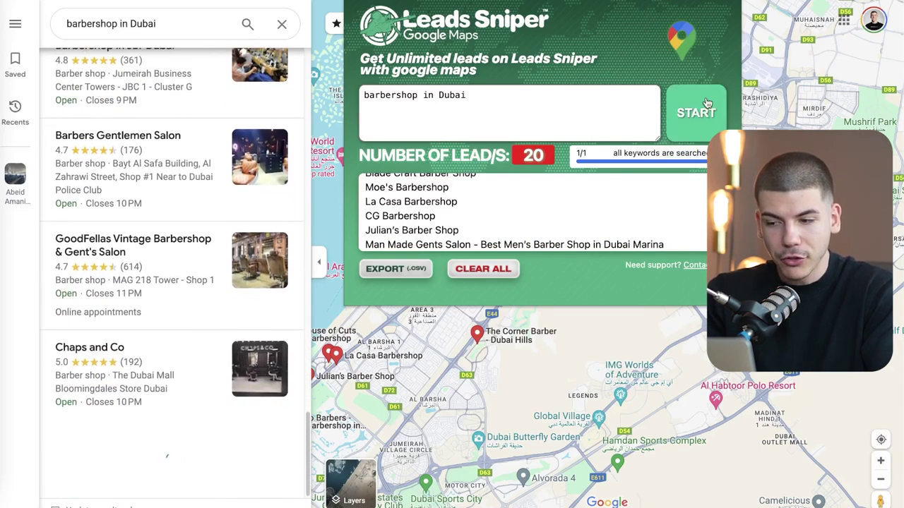
scroll(569, 209, down, 5)
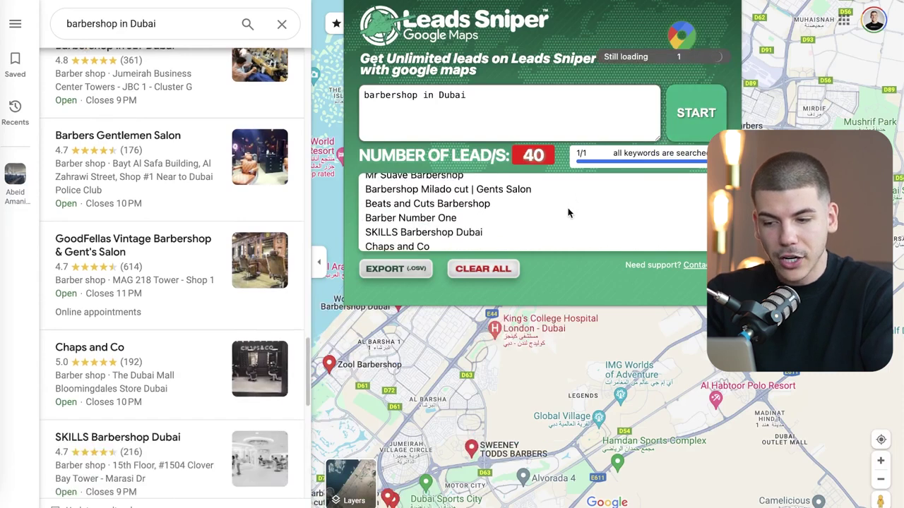
click(406, 268)
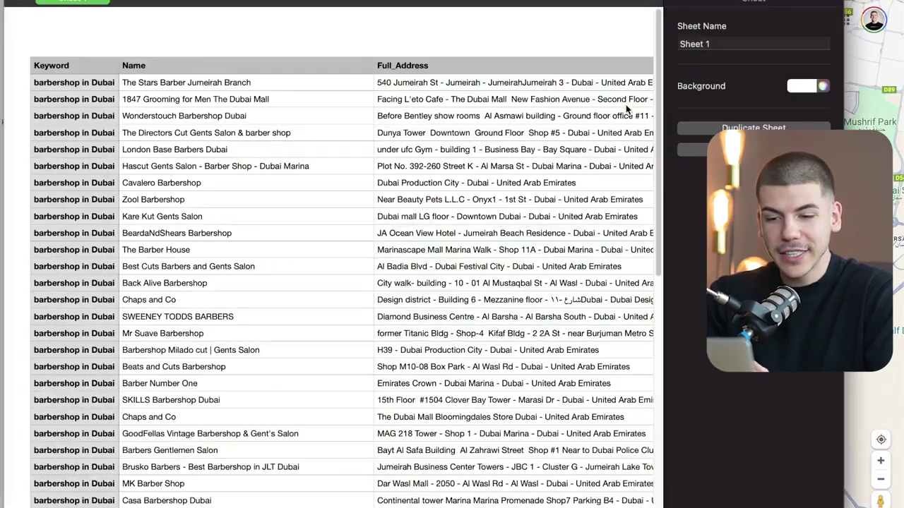
Scroll across the exported lead columns of names, addresses, phones, emails and websites
scroll(478, 170, right, 10)
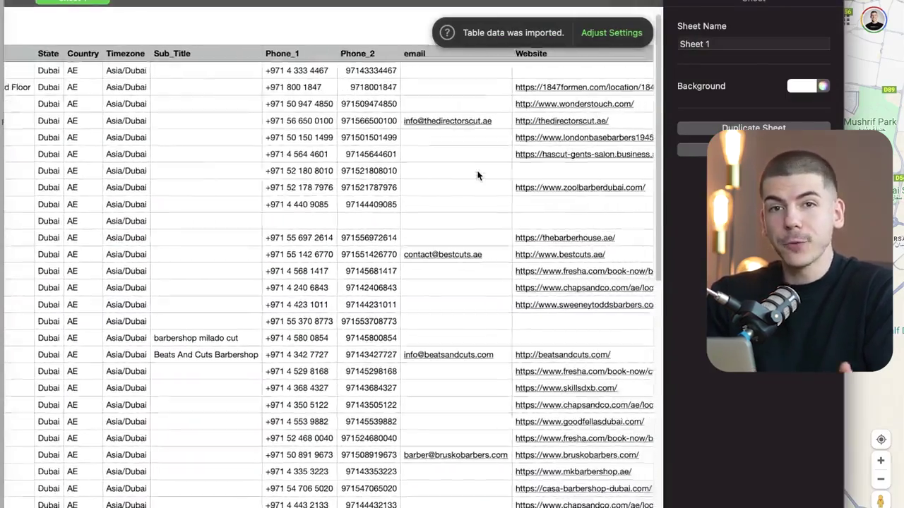
scroll(478, 175, right, 2)
scroll(428, 120, up, 5)
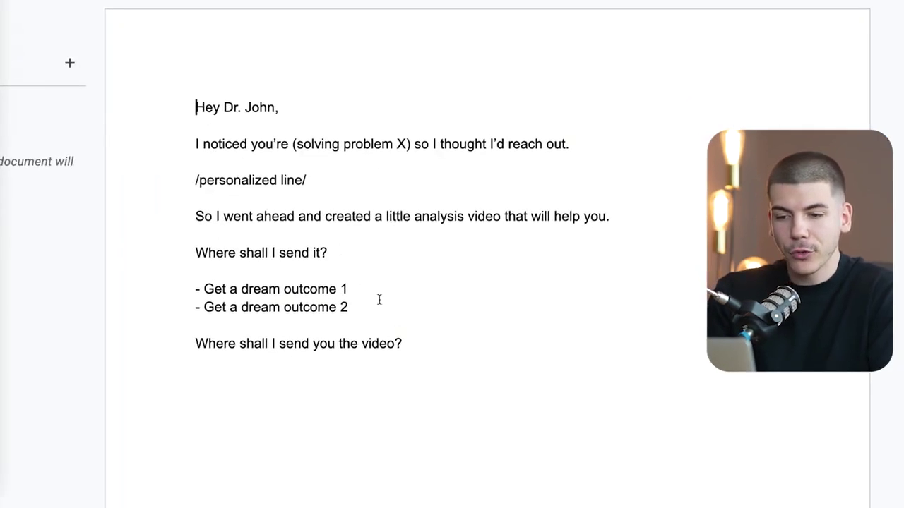
Select the outreach template text in the Google Doc for copying
drag(416, 340, 221, 107)
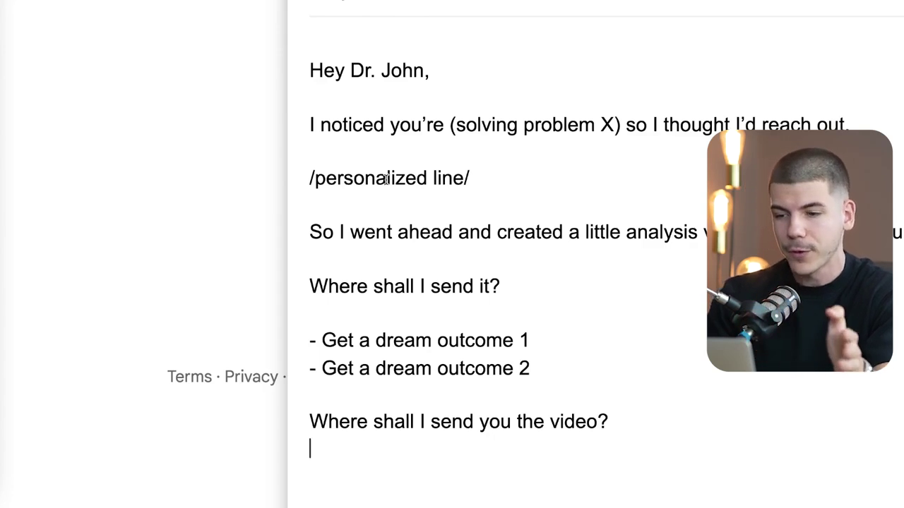
scroll(453, 234, right, 3)
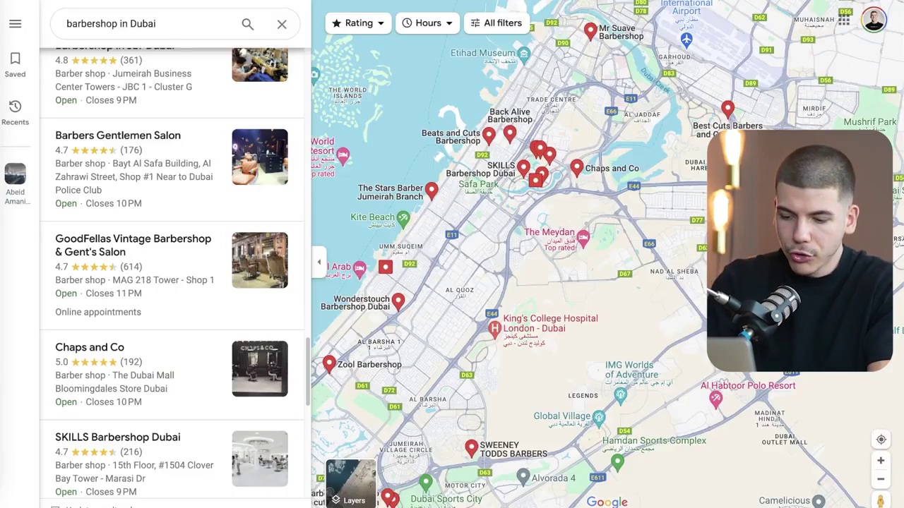
Enter 'loom' in the address bar to go to the Loom site
key(ctrl+l)
text(loom)
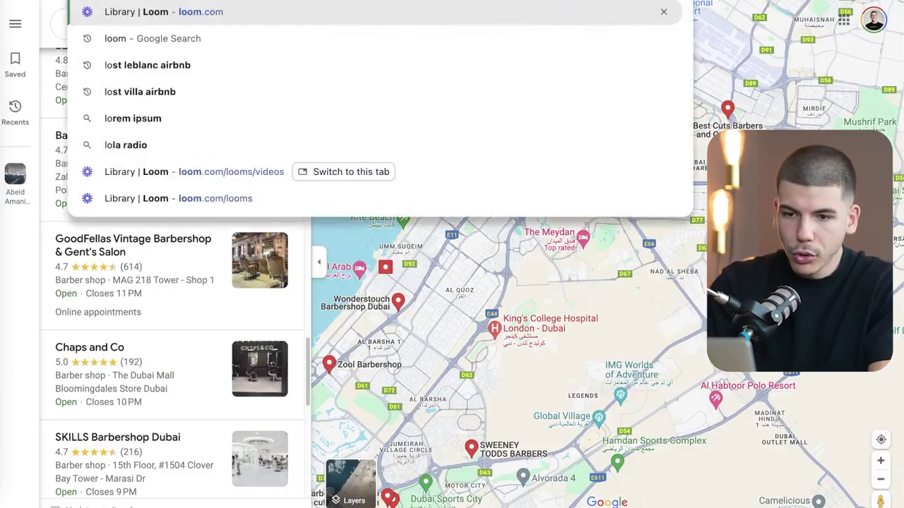
key(Escape)
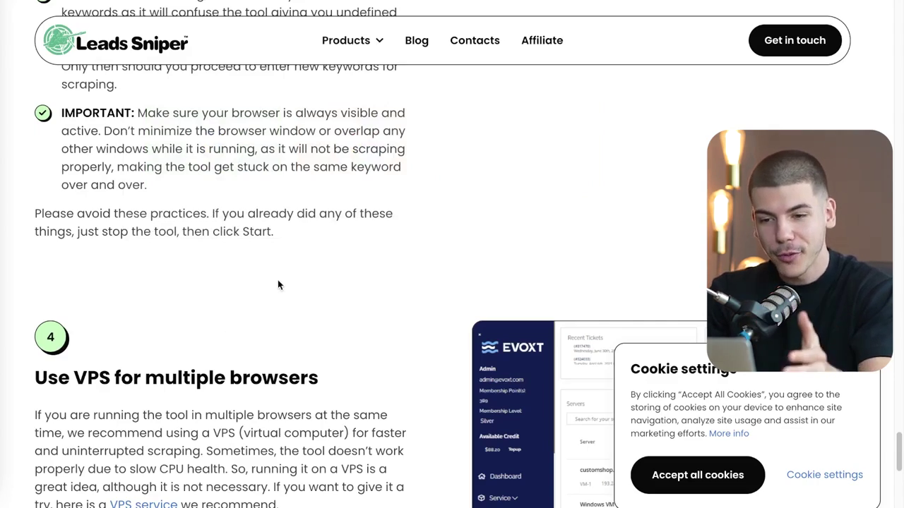
Scroll back through the installation guide to the Leads Sniper homepage and its unlimited leads feature
scroll(277, 286, up, 8)
scroll(277, 286, up, 5)
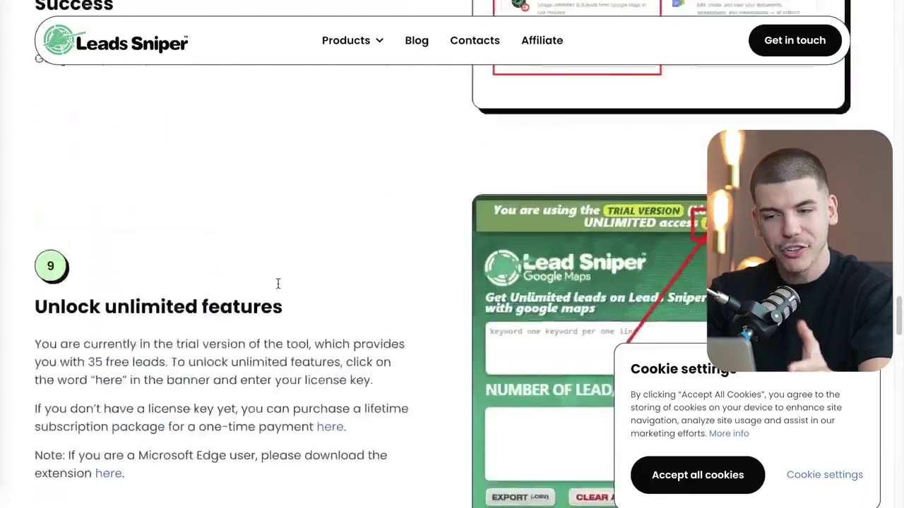
scroll(278, 288, up, 3)
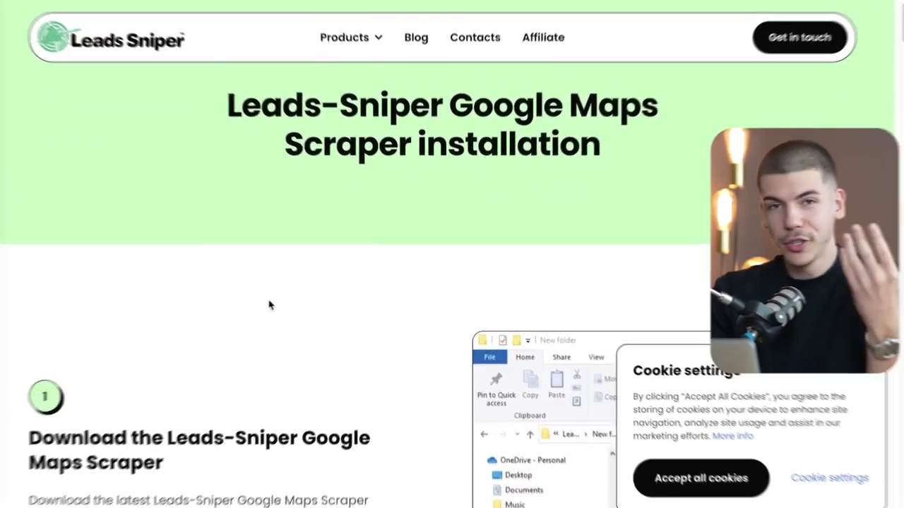
scroll(272, 305, up, 2)
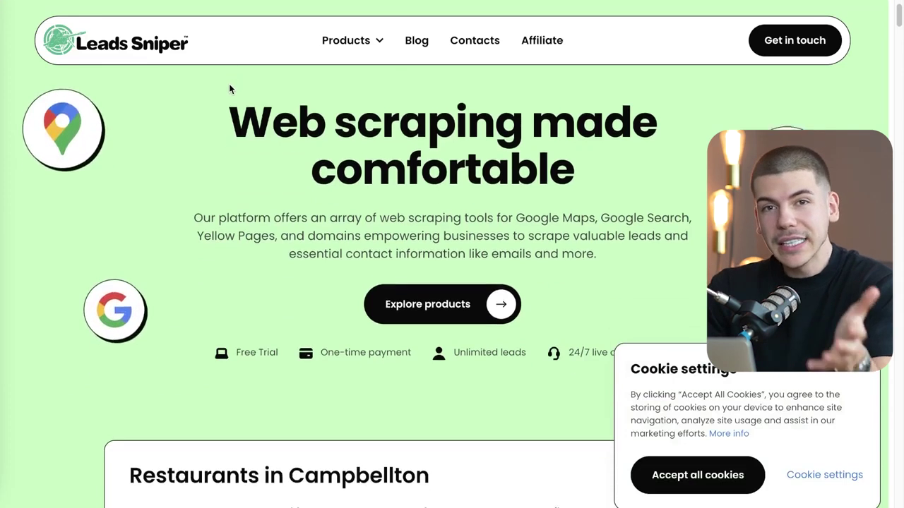
scroll(229, 88, down, 2)
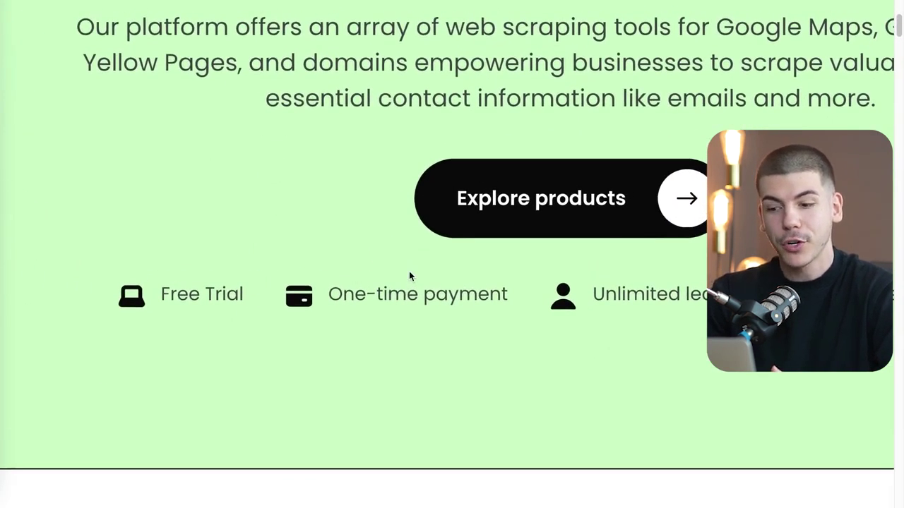
drag(574, 295, 720, 295)
click(720, 295)
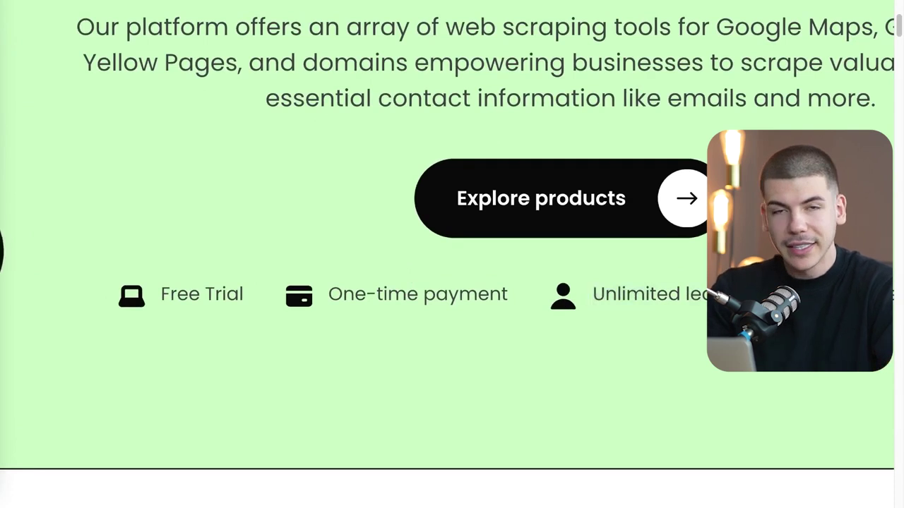